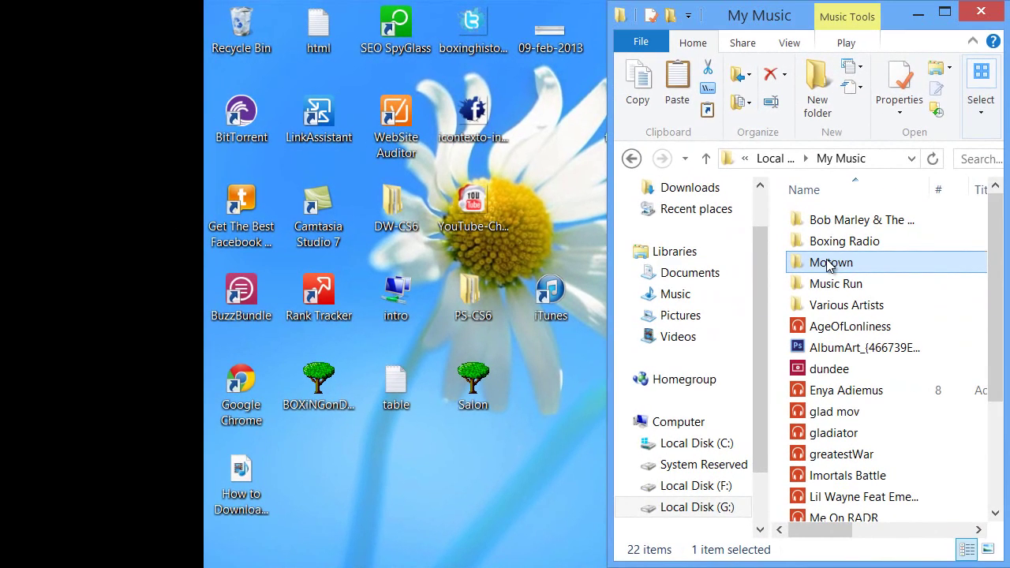
- Copy the Motown folder from My Music to the desktop, place it beside the How to Download file, and close the folder window
right_click(709, 247)
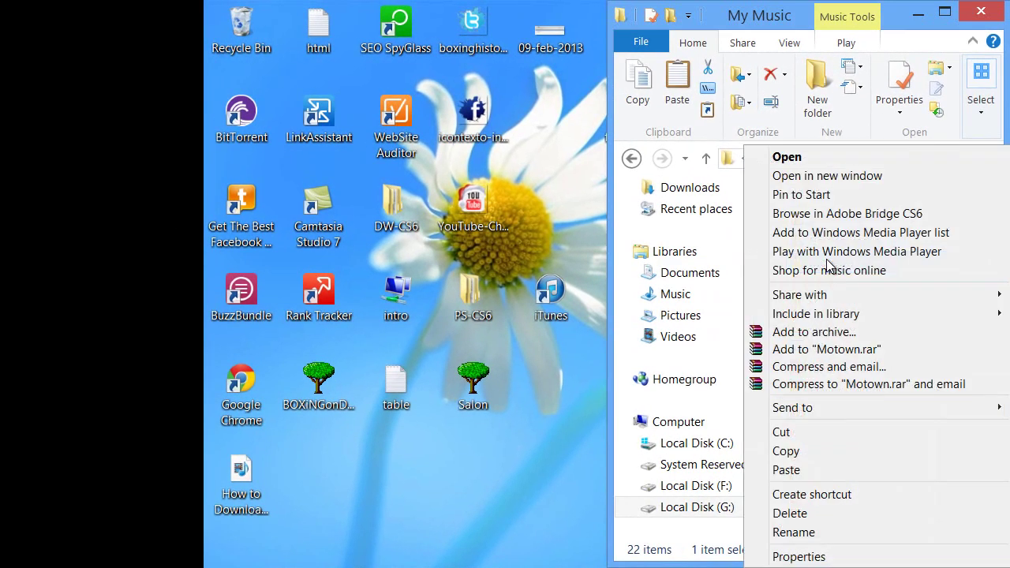
click(817, 450)
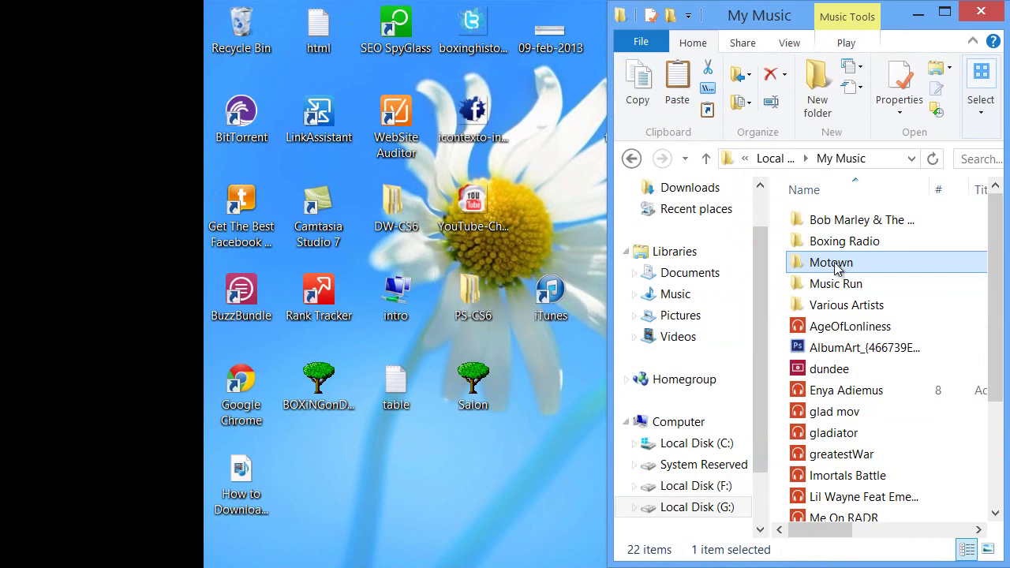
mouse_move(830, 266)
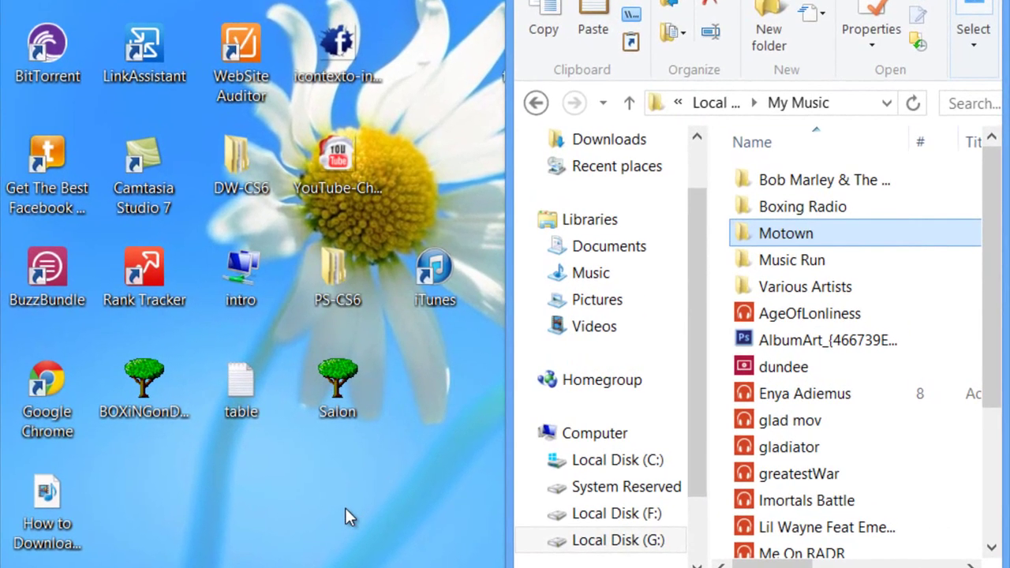
right_click(385, 502)
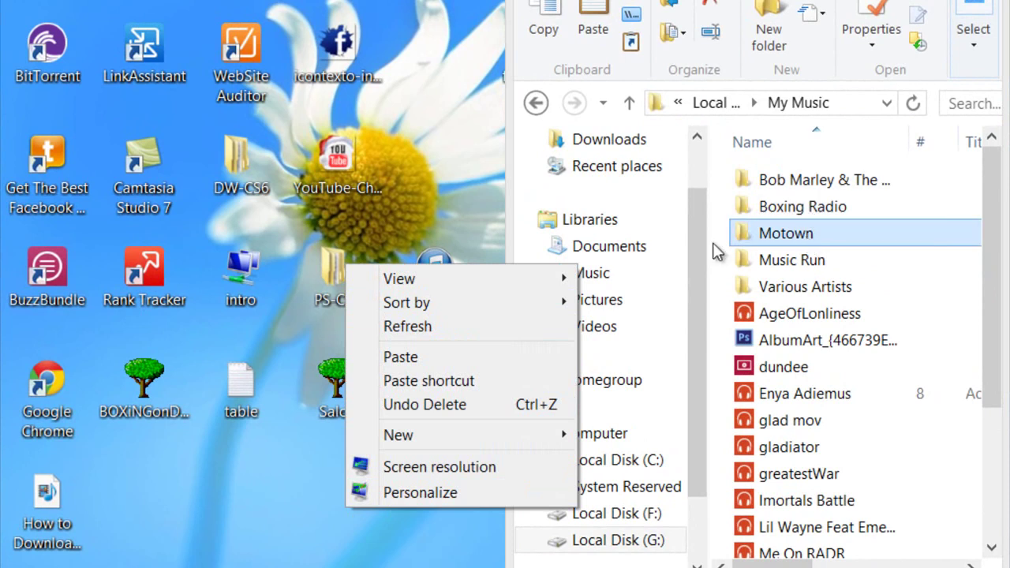
click(413, 356)
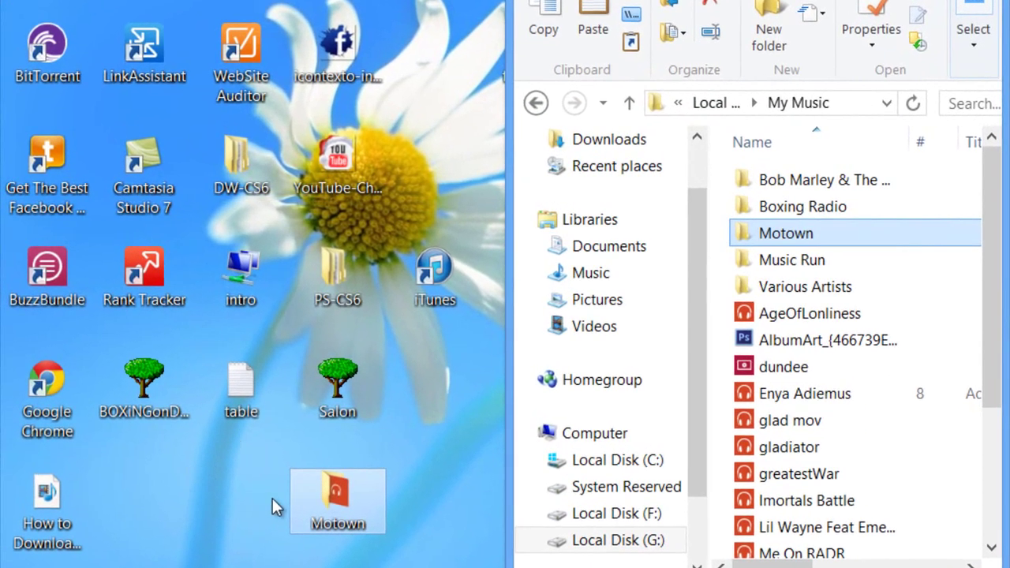
drag(315, 492, 126, 496)
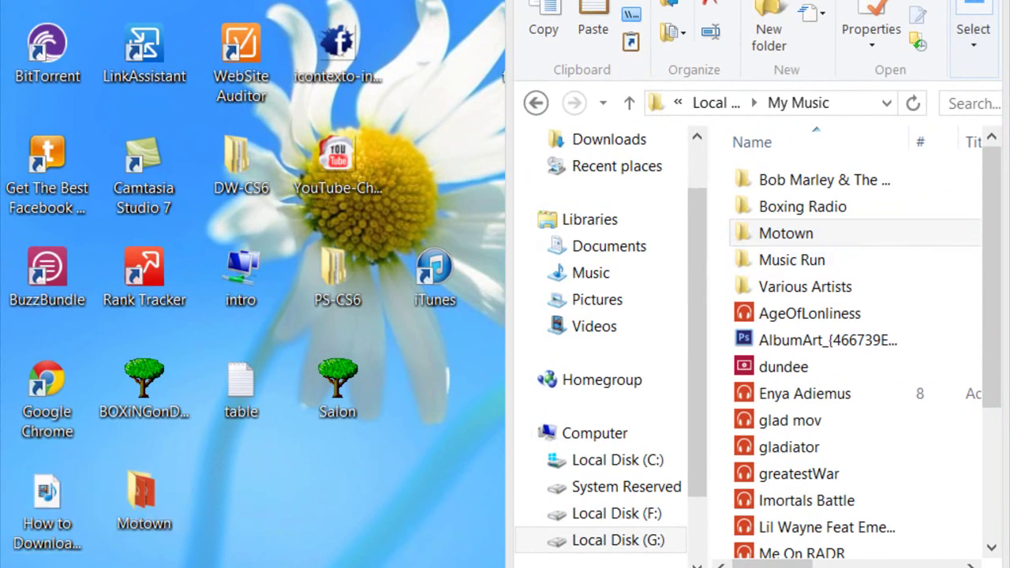
key(alt+F4)
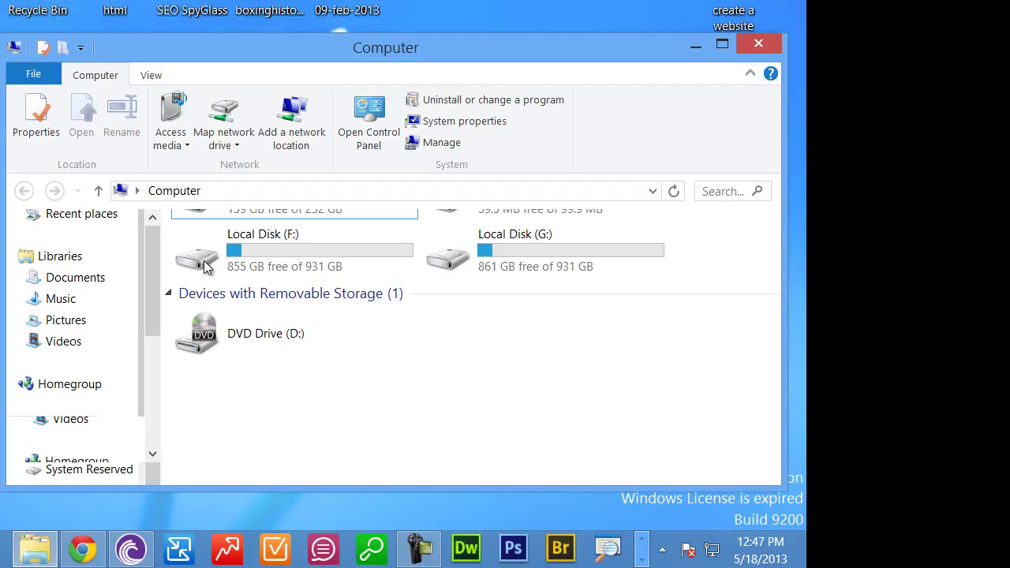
- Move the Motown folder from the desktop into the Music library, and minimize the library window
click(67, 376)
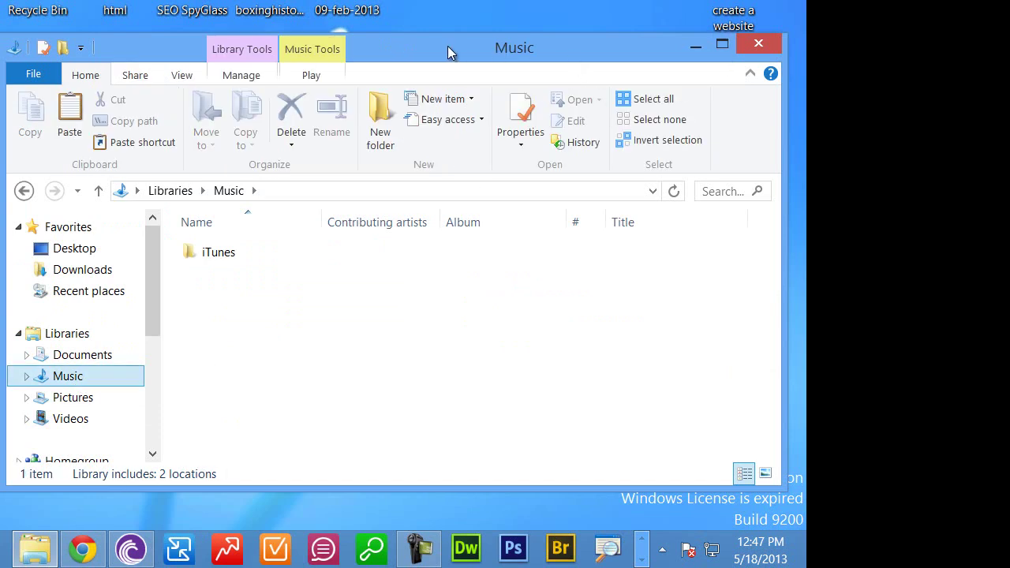
drag(447, 52, 641, 15)
drag(135, 429, 513, 307)
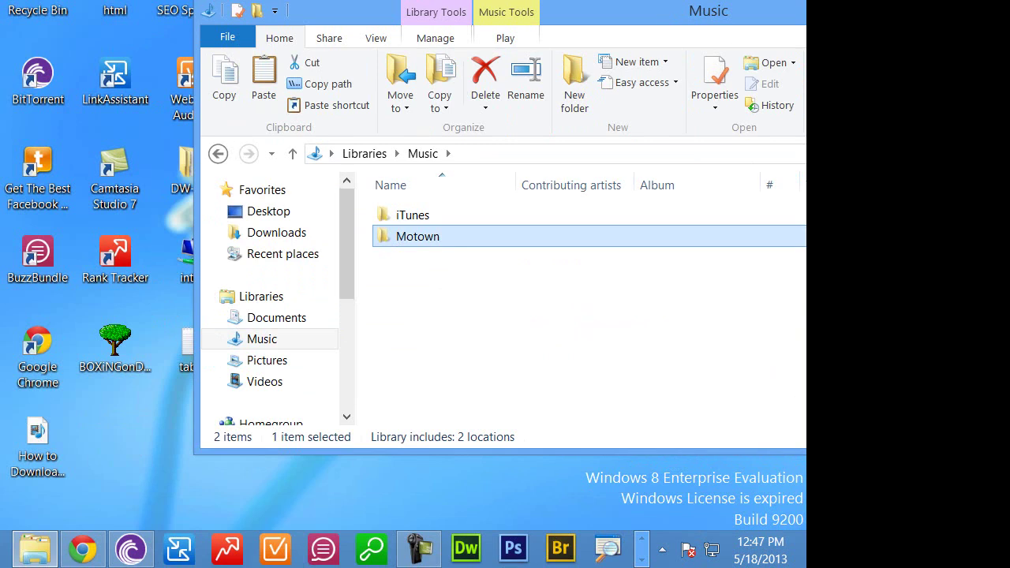
drag(635, 12, 496, 13)
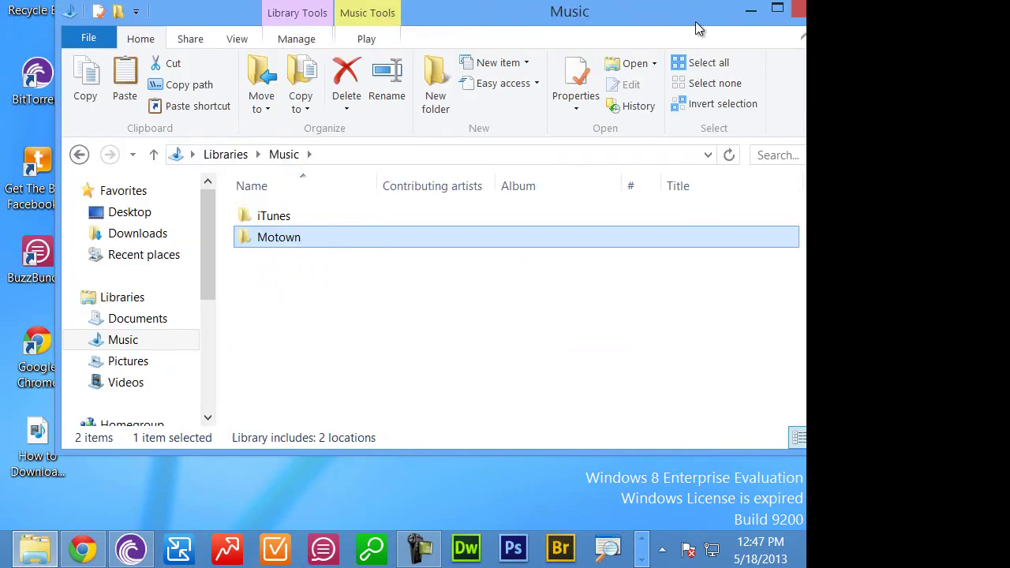
click(756, 10)
mouse_move(288, 237)
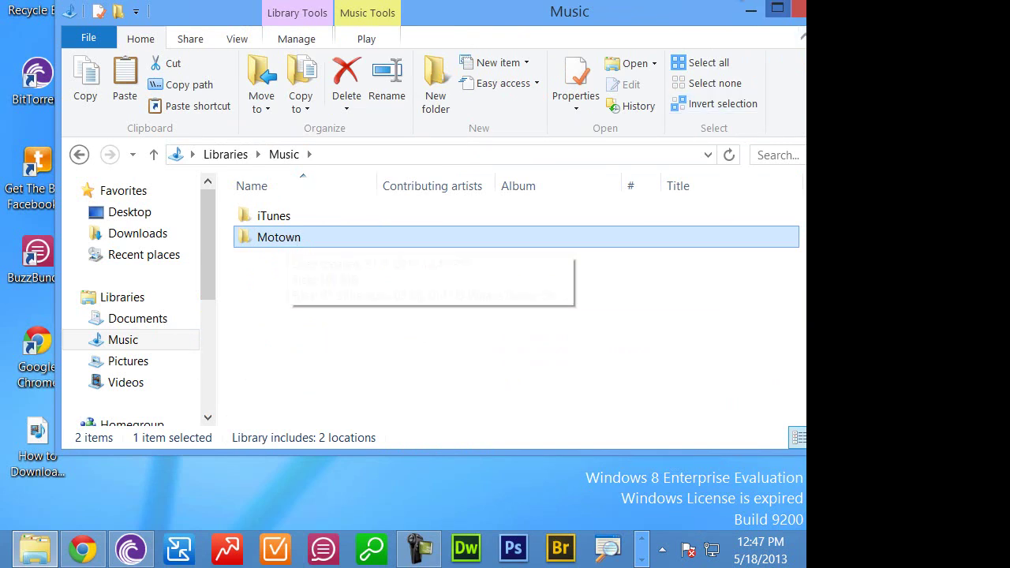
click(749, 10)
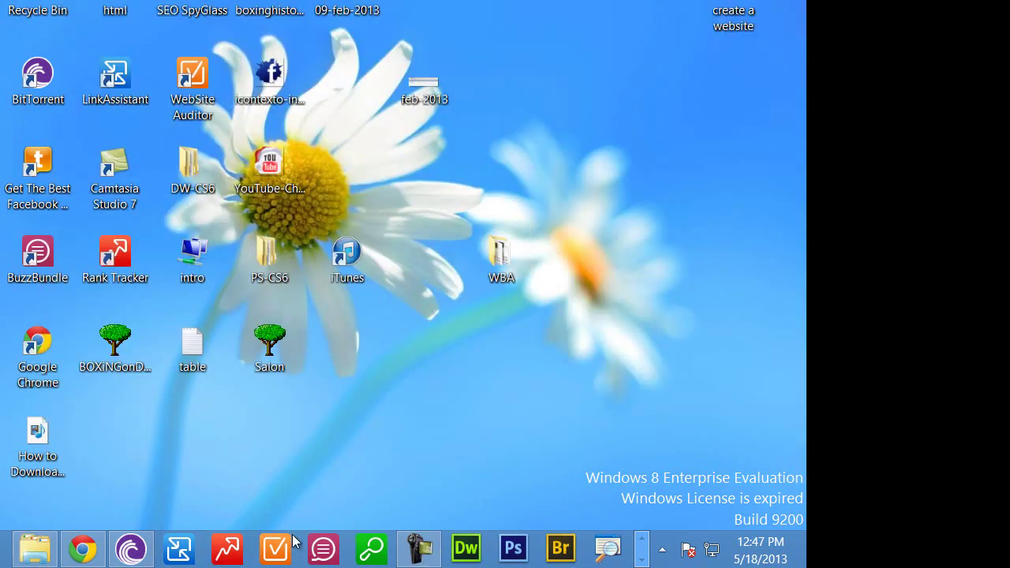
- Switch to iTunes and scan the computer for media to add to the music library
double_click(347, 254)
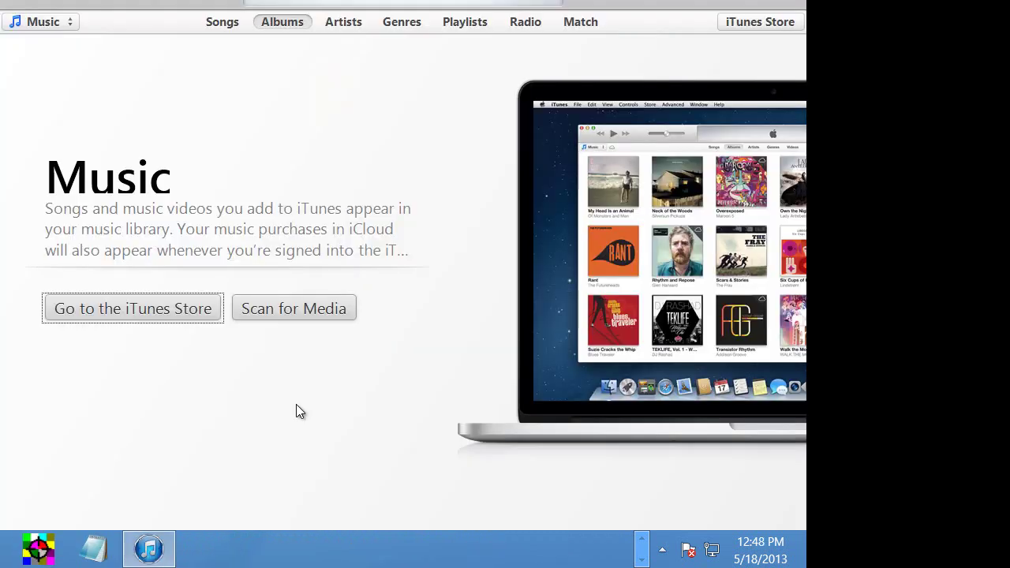
click(336, 310)
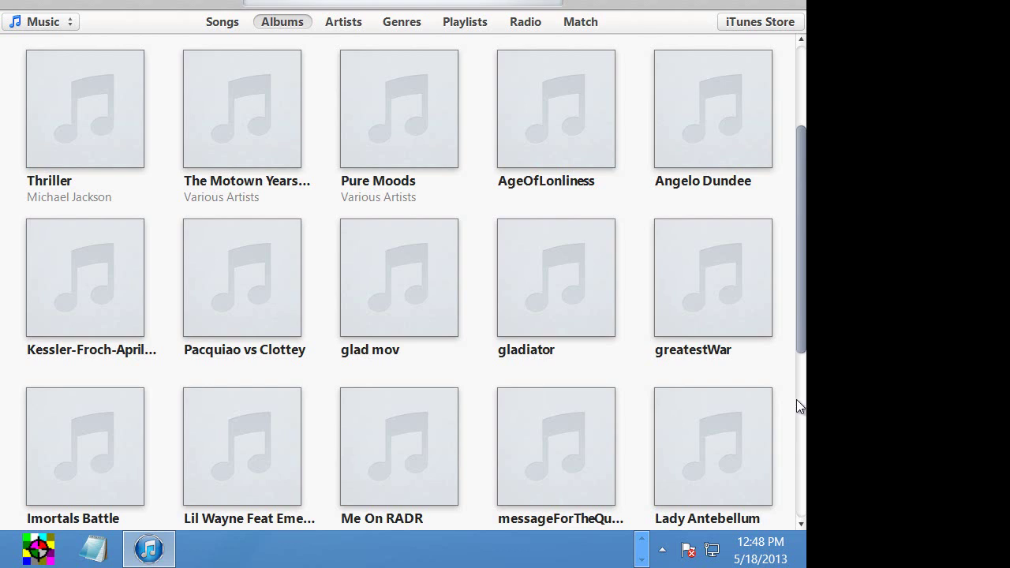
- Look through the imported music in both the songs list and the album view
drag(801, 332, 801, 259)
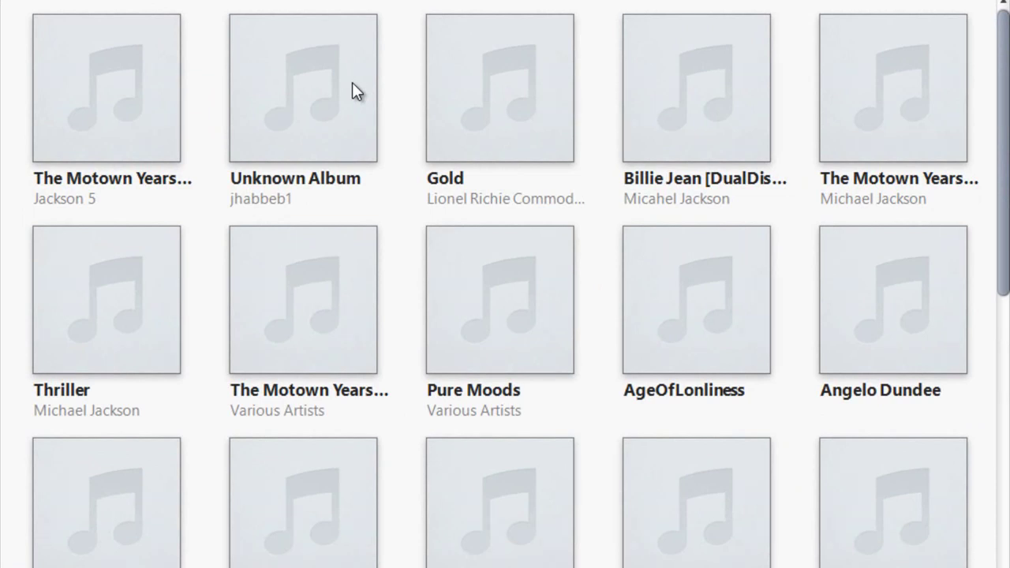
key(ctrl+alt+3)
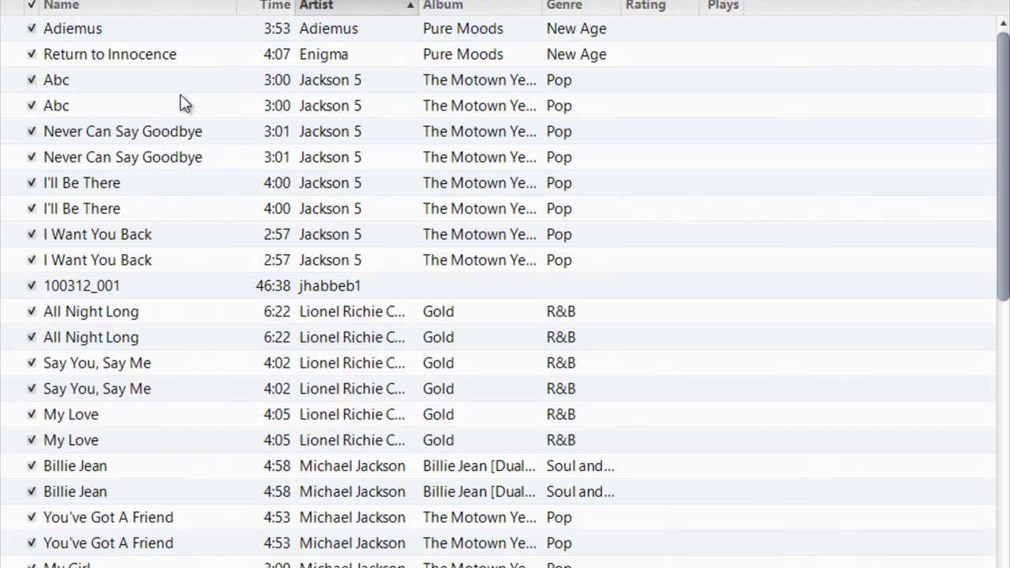
scroll(179, 93, down, 8)
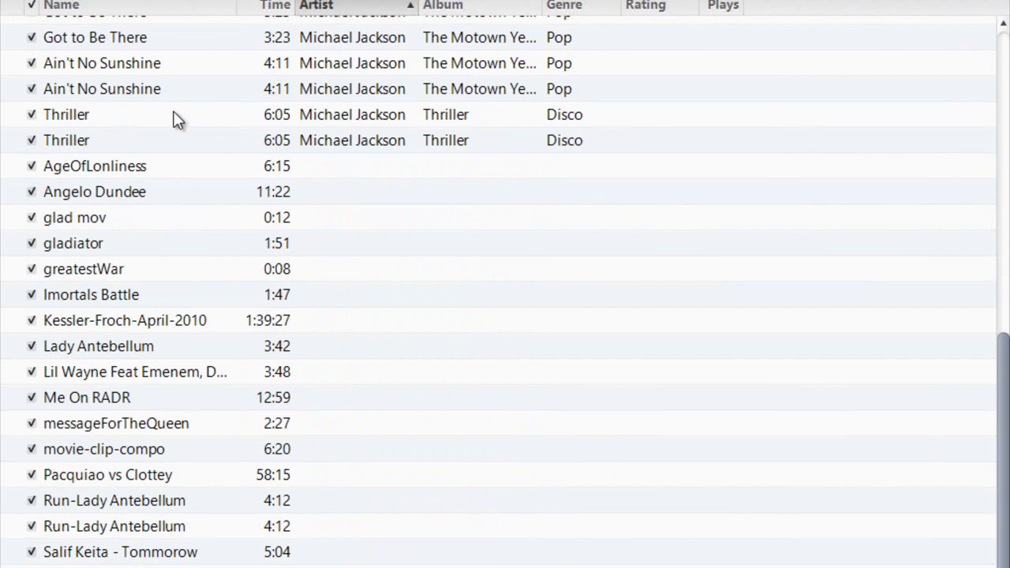
scroll(175, 117, up, 8)
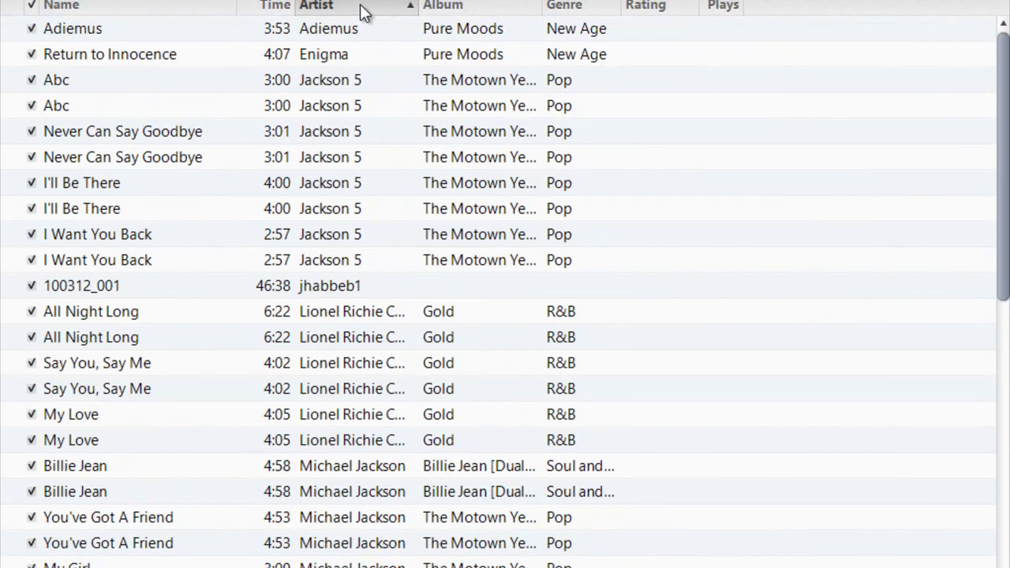
key(ctrl+alt+5)
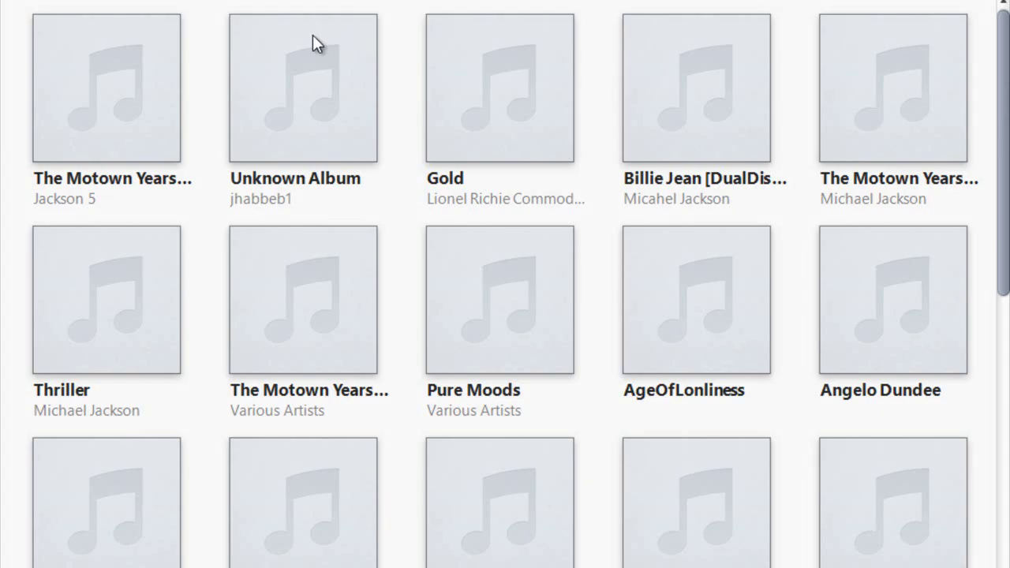
scroll(312, 35, down, 7)
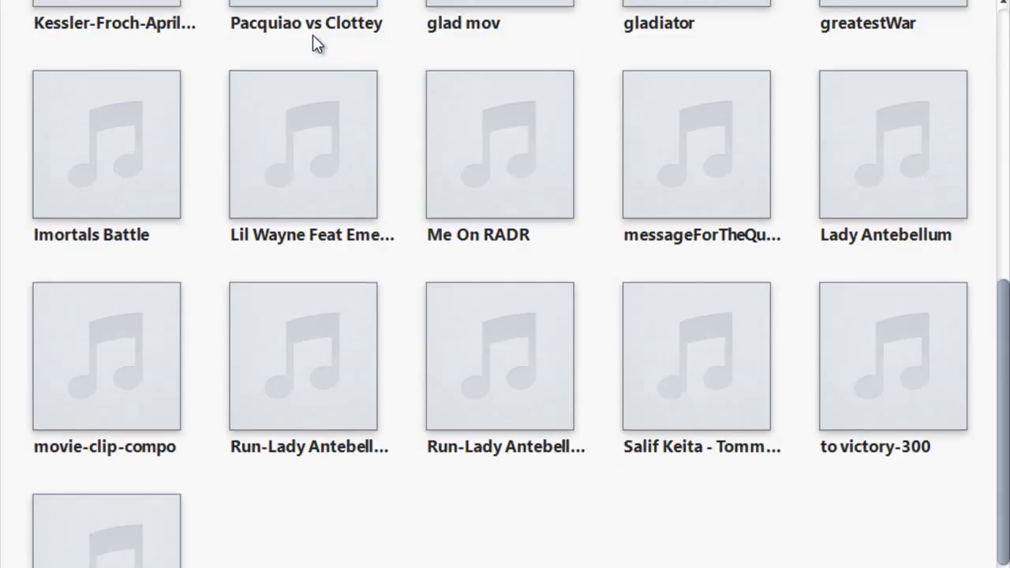
scroll(311, 36, up, 7)
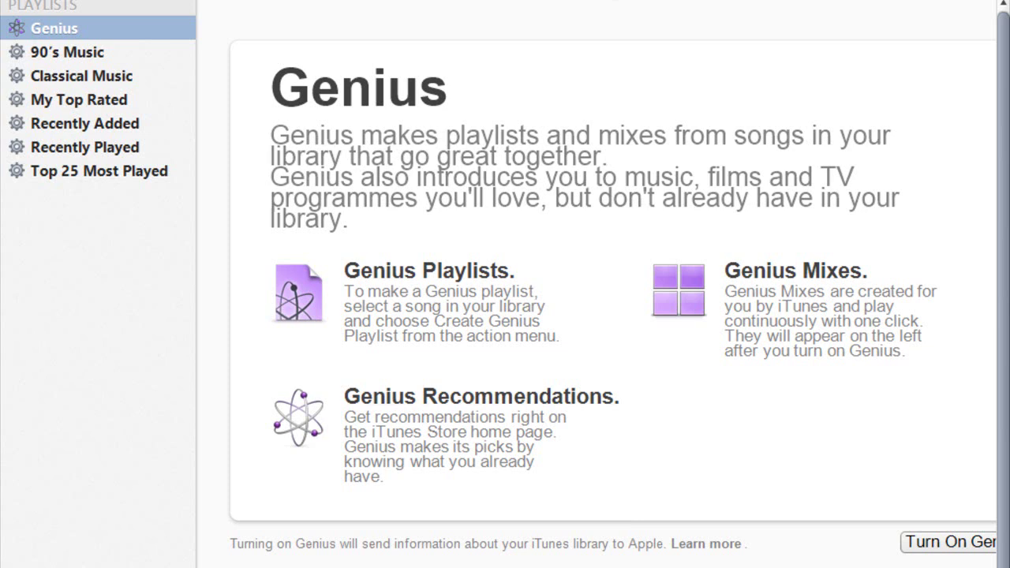
- Start turning on Genius and examine its Apple ID sign-in form
click(134, 2)
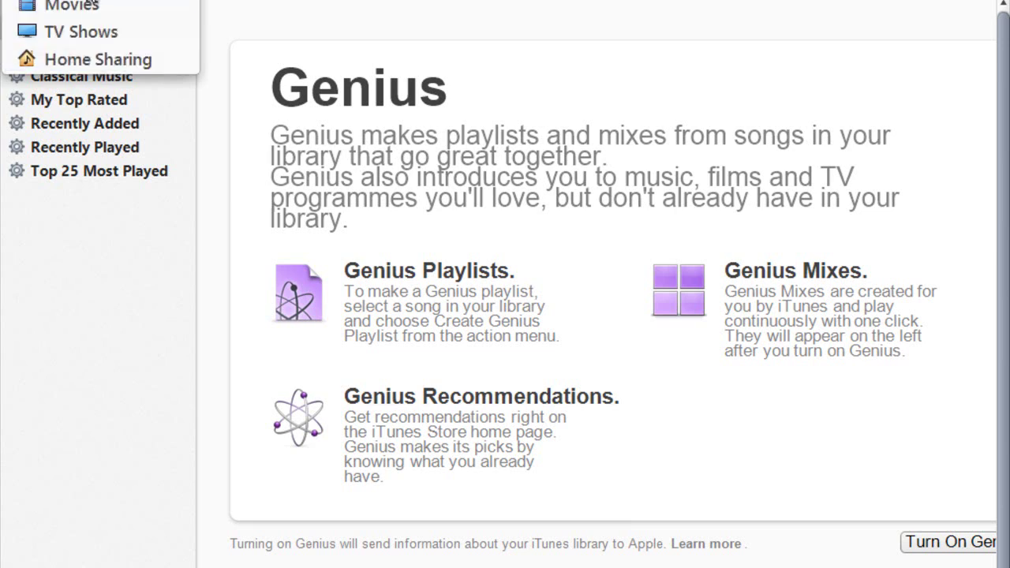
key(Escape)
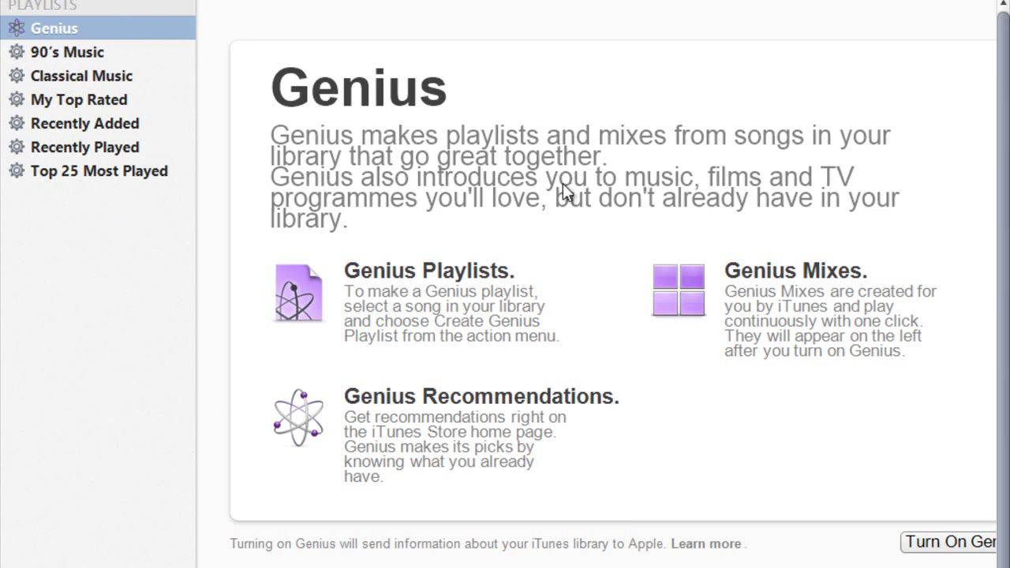
click(743, 294)
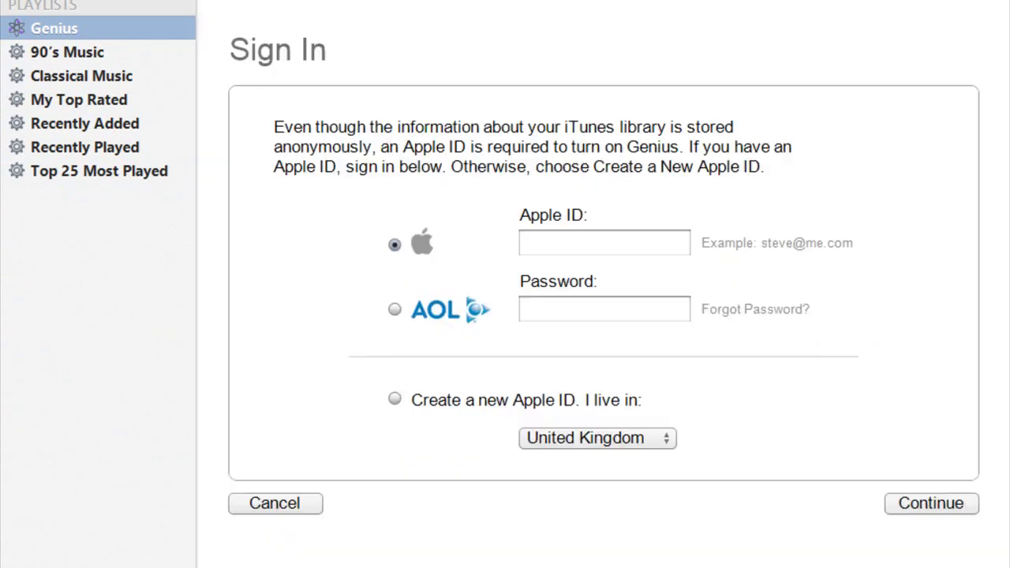
click(622, 251)
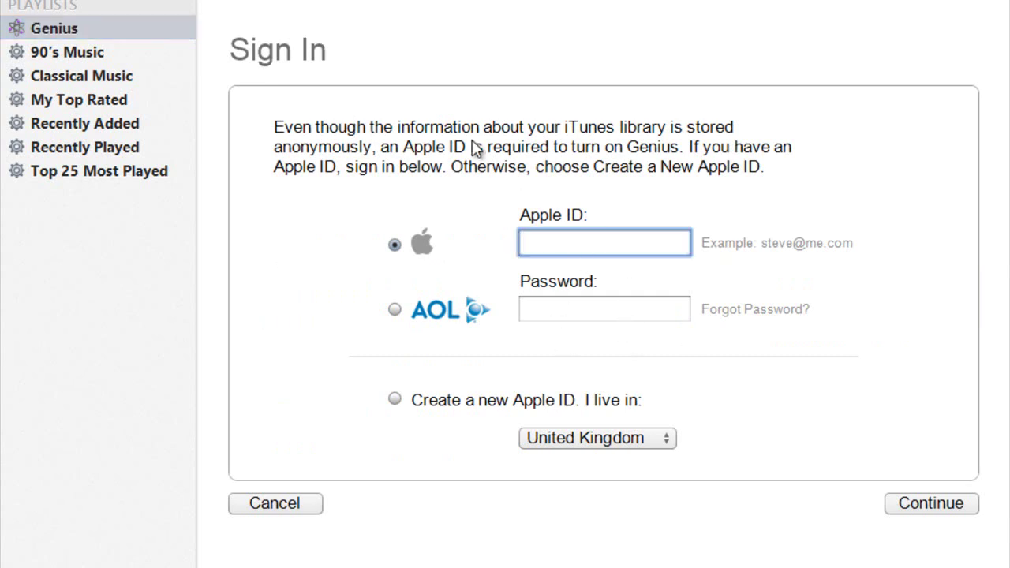
click(404, 156)
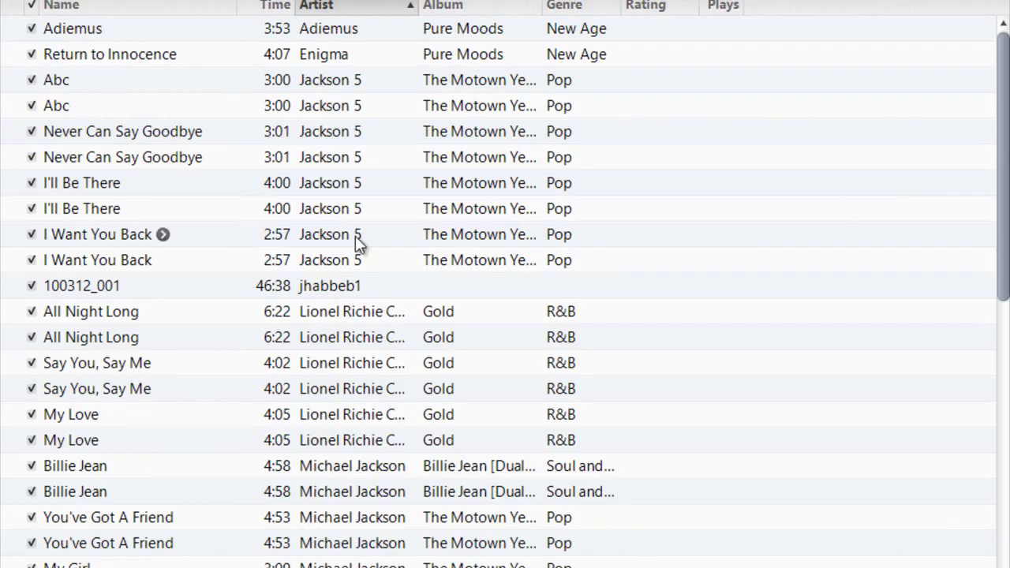
- Return from the songs list to the album view and browse the albums
click(373, 2)
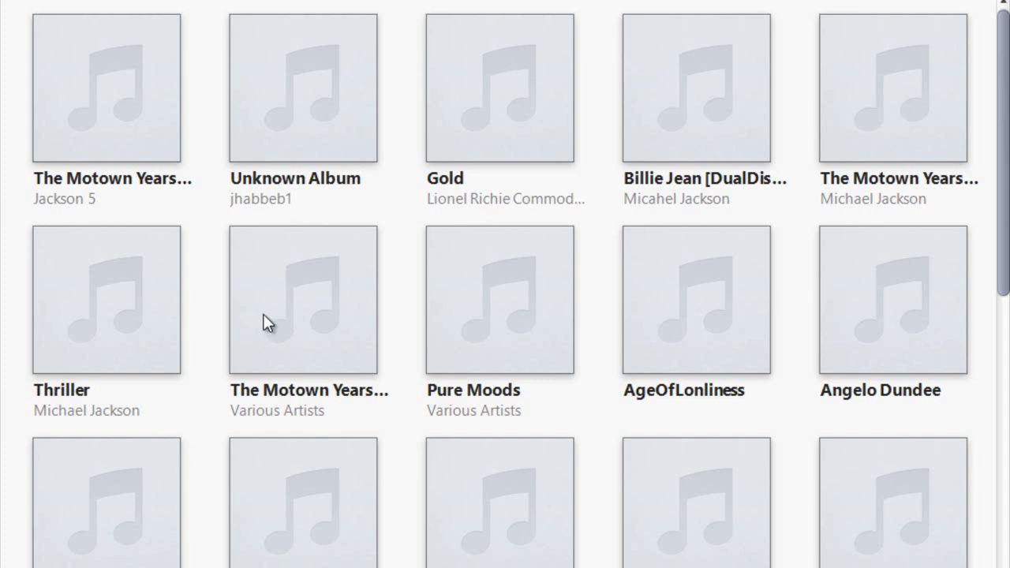
scroll(266, 322, down, 3)
scroll(266, 320, up, 3)
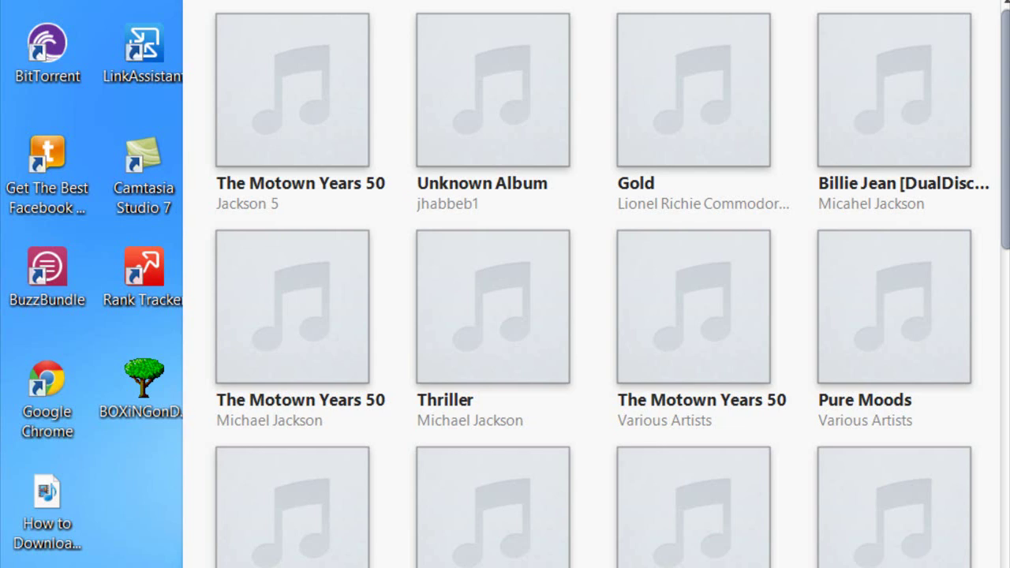
- Switch to File Explorer and open the My Music folder on Local Disk (G:)
key(super)
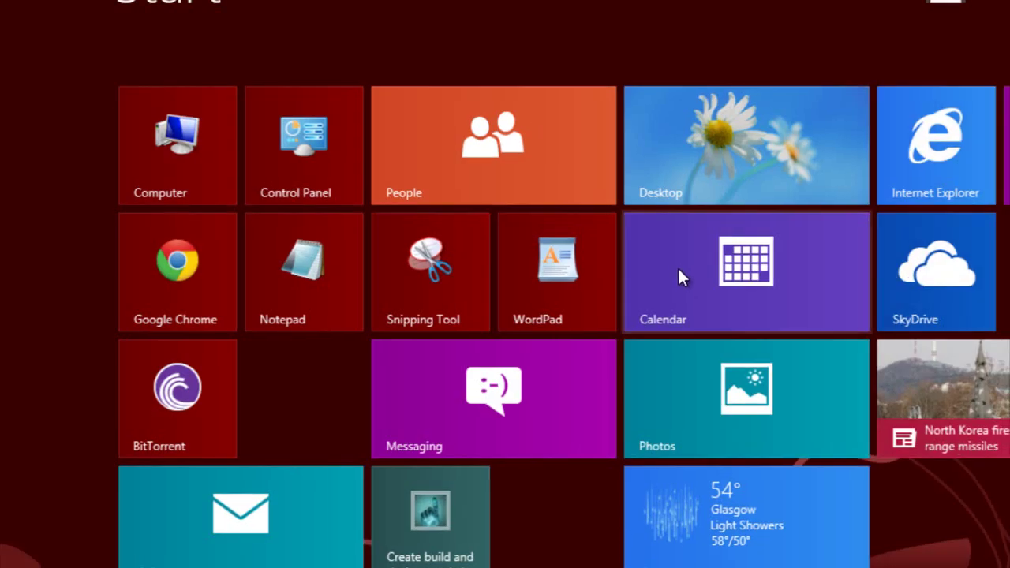
click(159, 157)
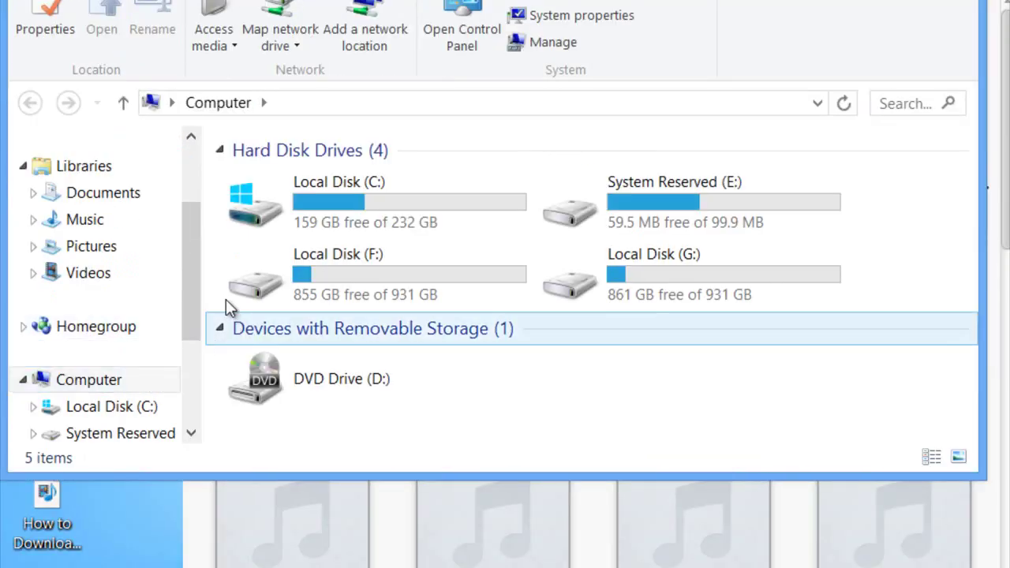
double_click(625, 263)
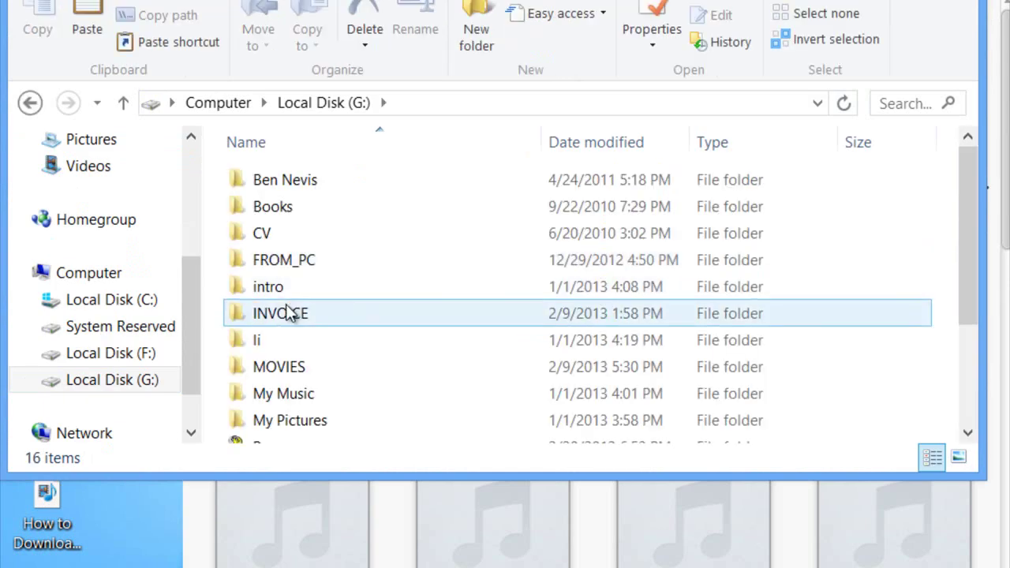
double_click(278, 386)
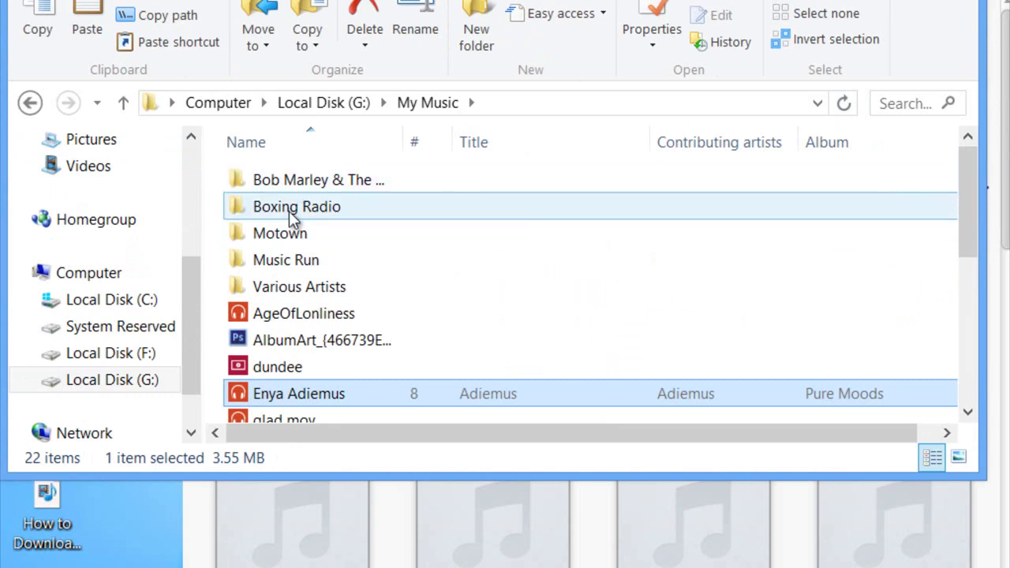
- Copy the Motown folder in My Music to the clipboard
click(289, 209)
right_click(288, 209)
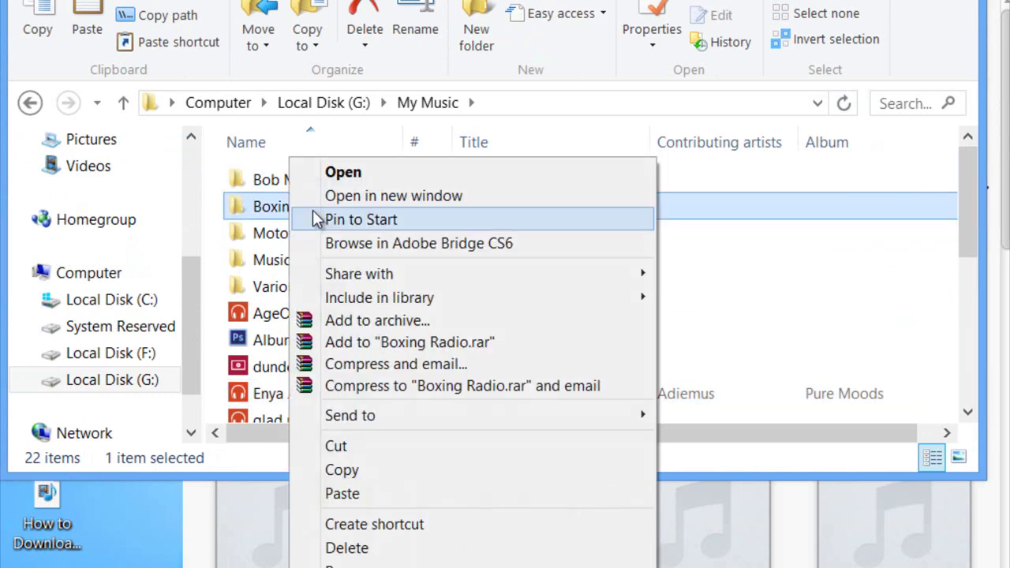
click(276, 235)
right_click(276, 235)
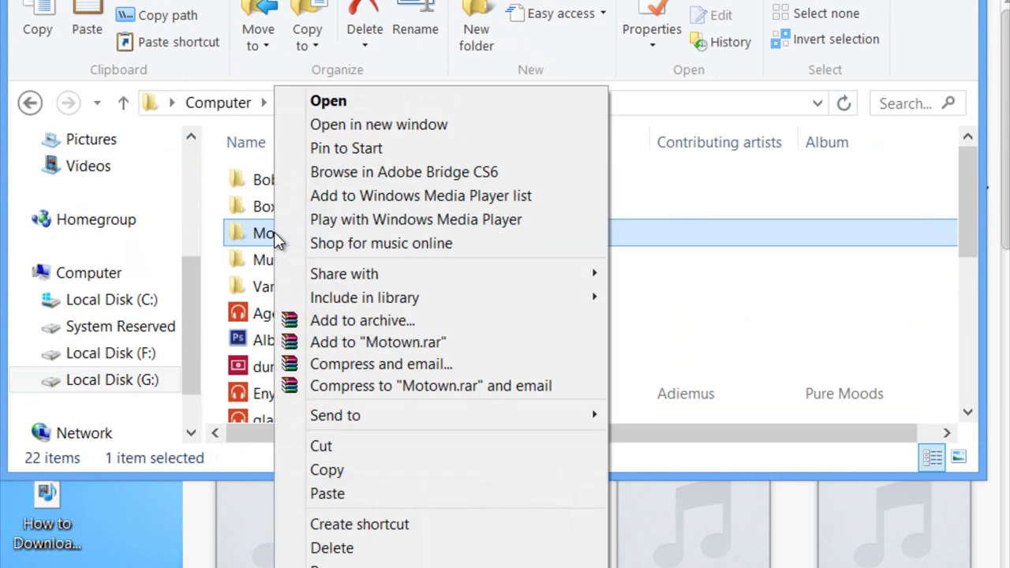
click(331, 471)
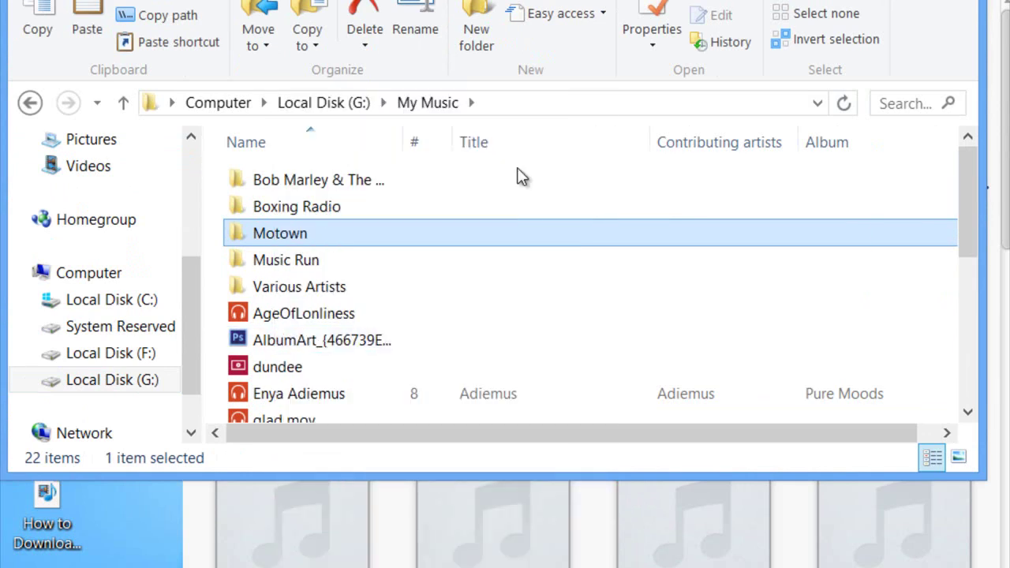
- Close the File Explorer window and paste the copied Motown folder onto the desktop
click(990, 2)
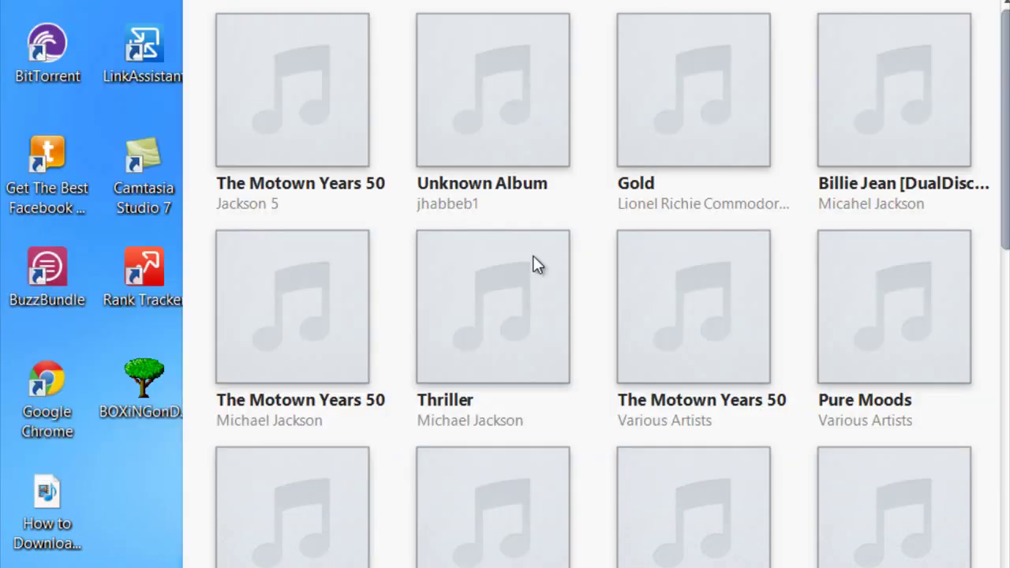
right_click(101, 518)
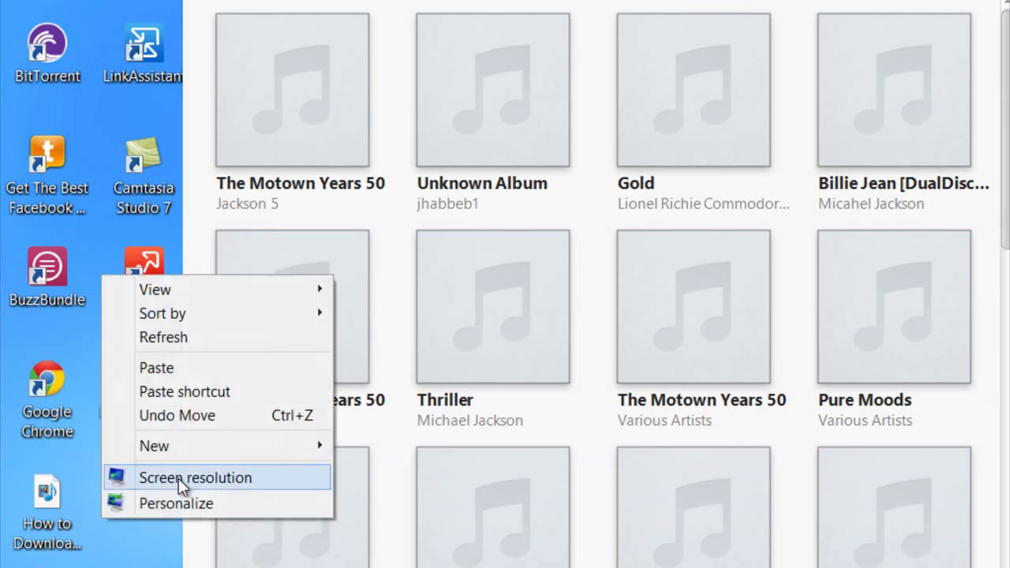
click(151, 369)
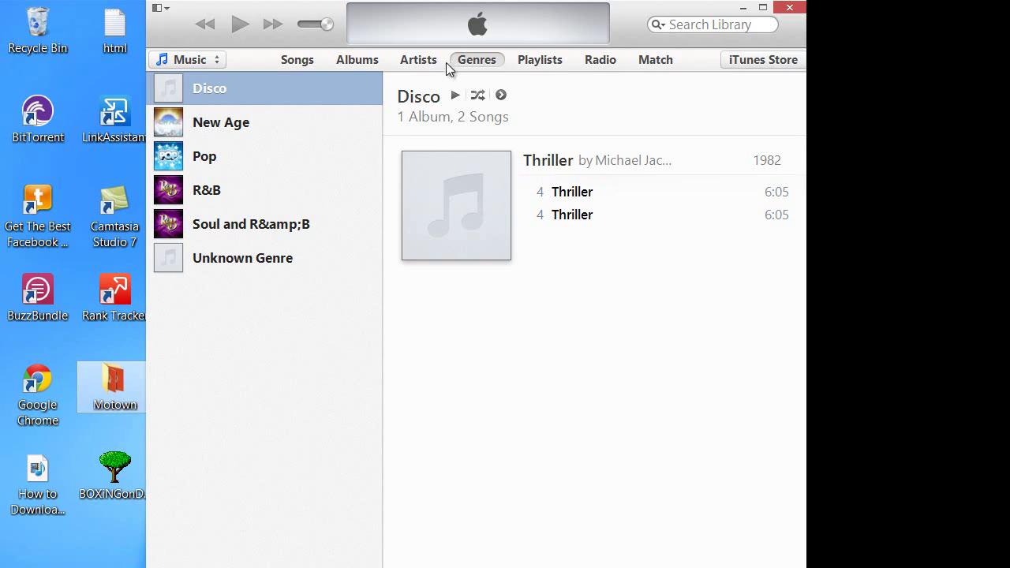
- Switch the iTunes music library to the album view and look through the albums down to the end
click(351, 63)
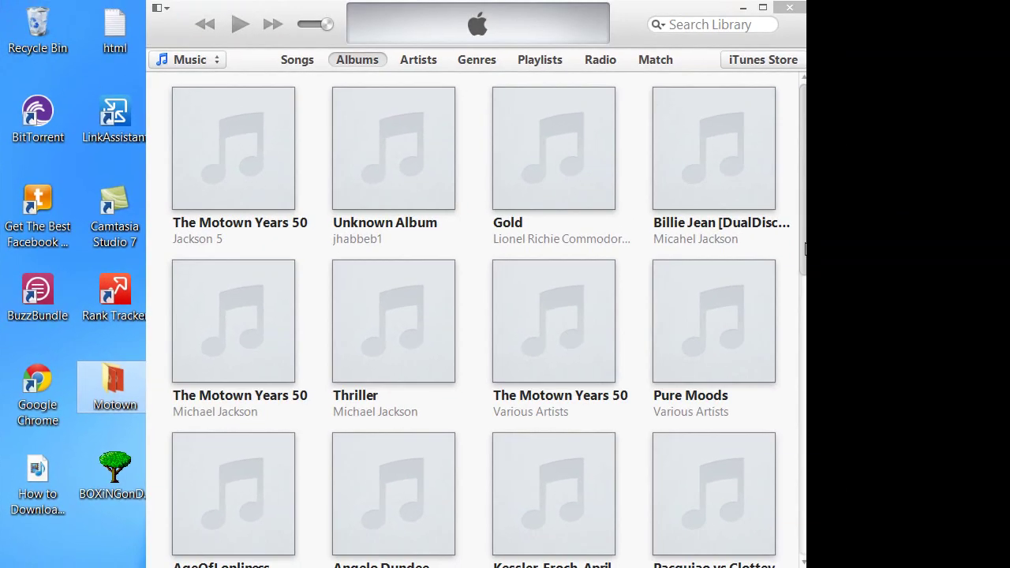
scroll(797, 417, down, 10)
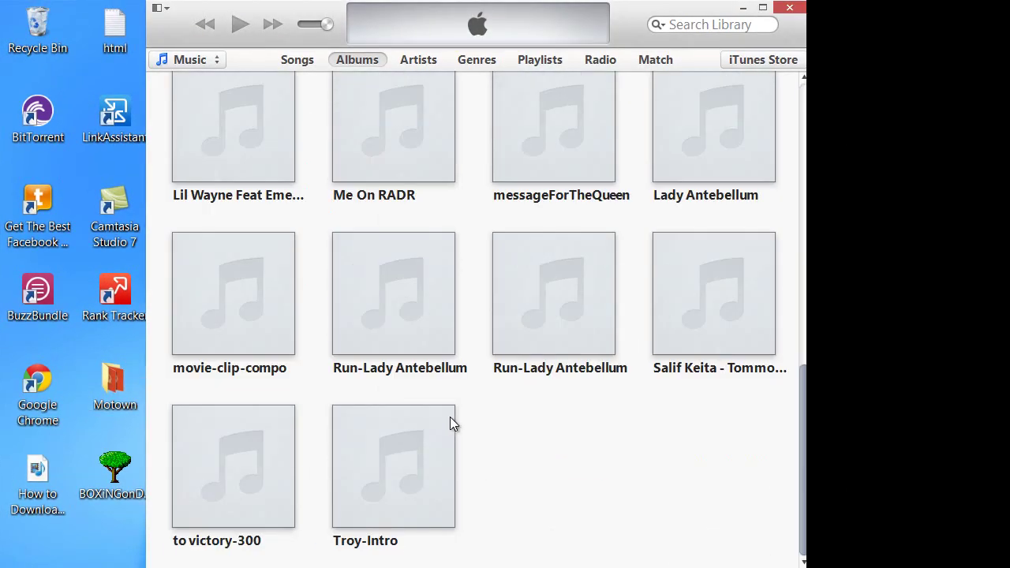
scroll(552, 355, up, 2)
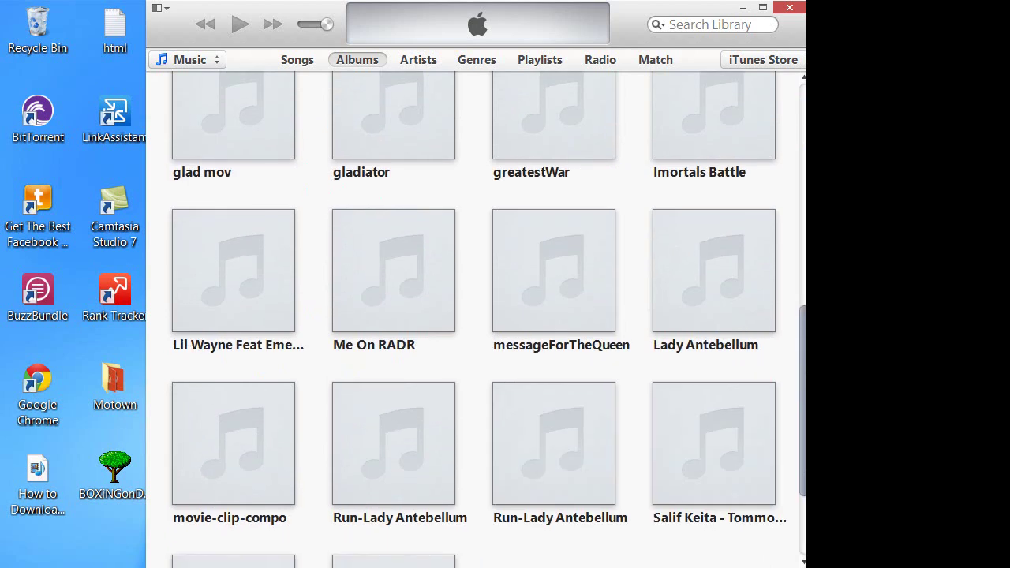
scroll(236, 394, down, 1)
scroll(111, 386, down, 1)
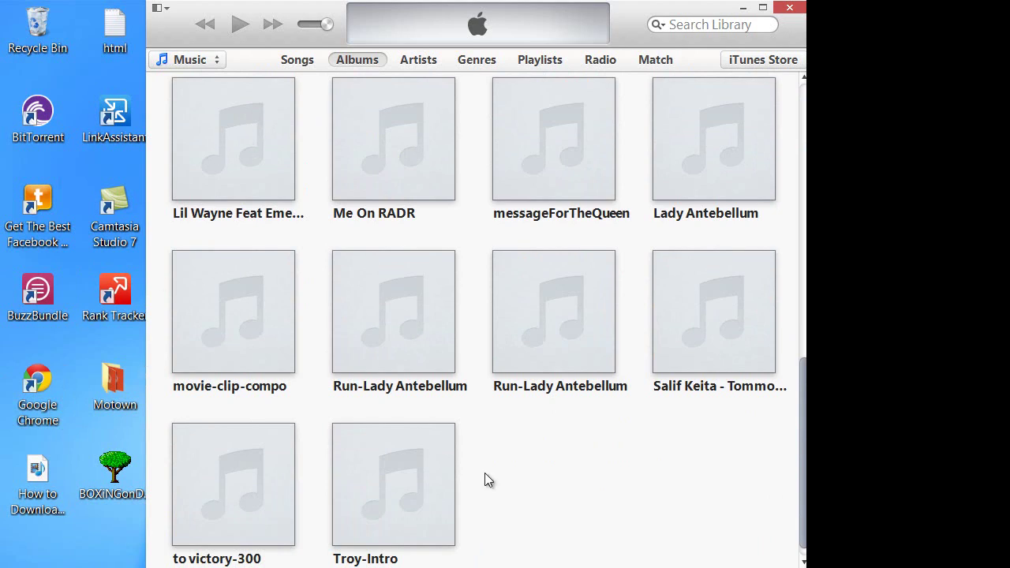
- Add the Motown folder from the desktop to the iTunes library, converting its WMA songs to AAC format
click(110, 384)
drag(108, 390, 584, 479)
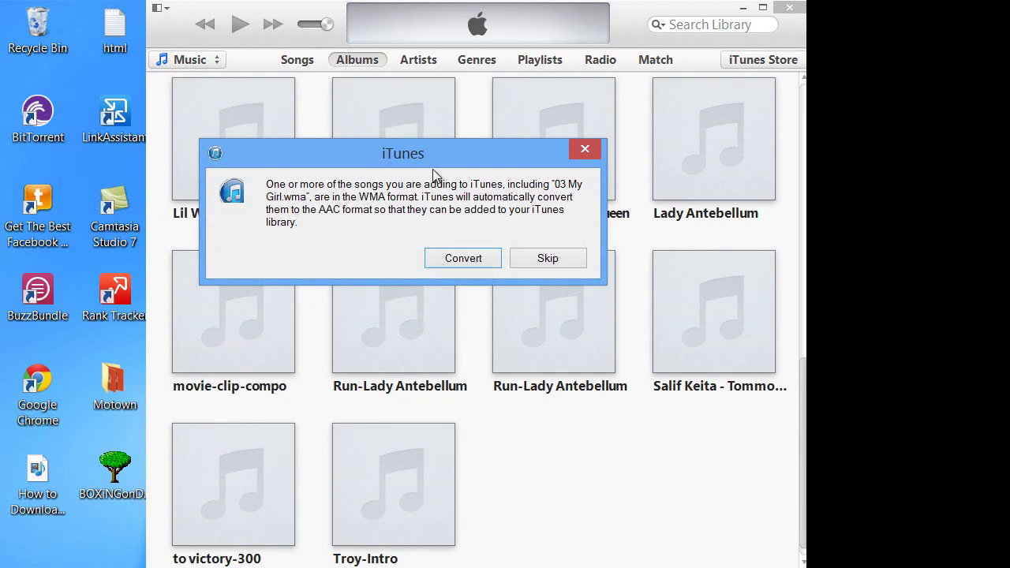
click(447, 258)
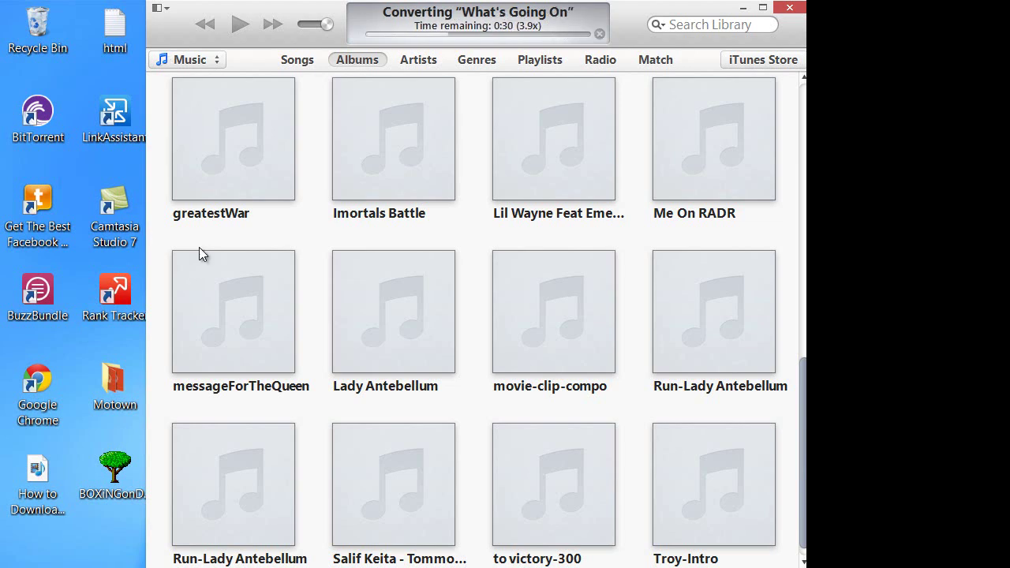
- Show the library as a songs list and uncheck the first seven songs, from Adiemus to the second Never Can Say Goodbye
click(294, 63)
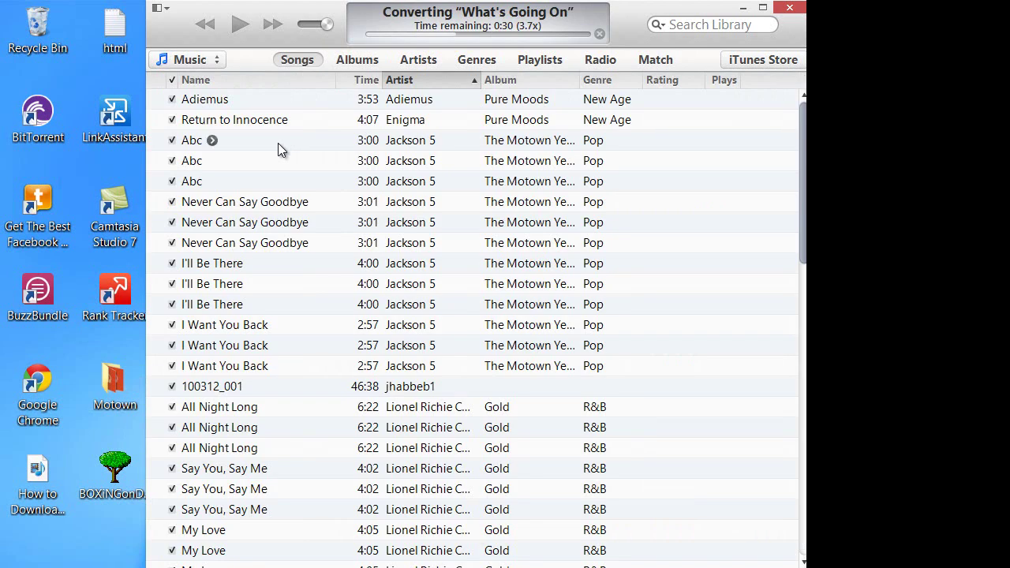
click(172, 99)
click(172, 120)
click(172, 141)
click(171, 161)
click(171, 181)
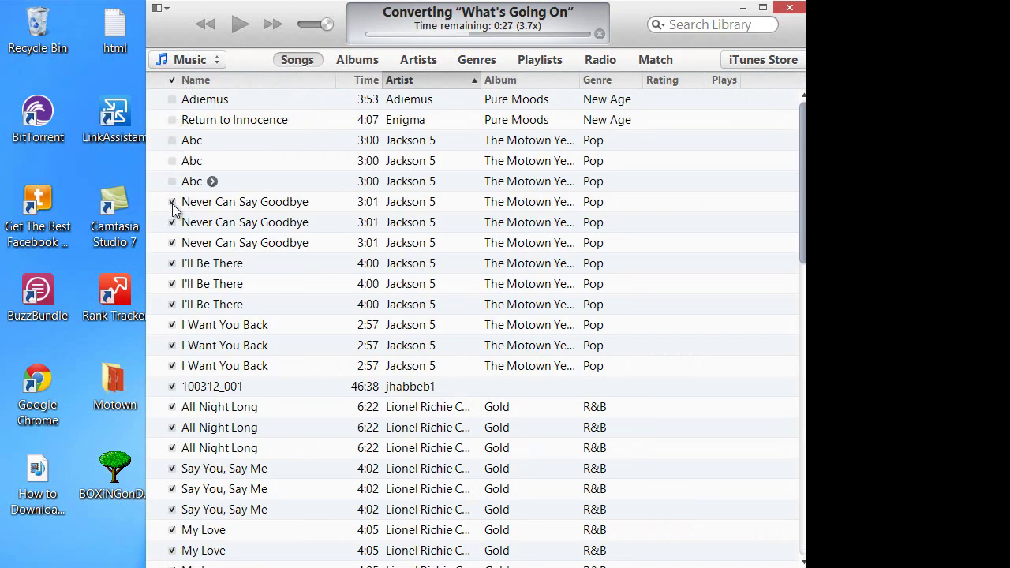
click(172, 201)
click(172, 223)
- Check the unchecked songs at the start of the list again, from Adiemus through the Never Can Say Goodbye entries
click(172, 119)
click(172, 141)
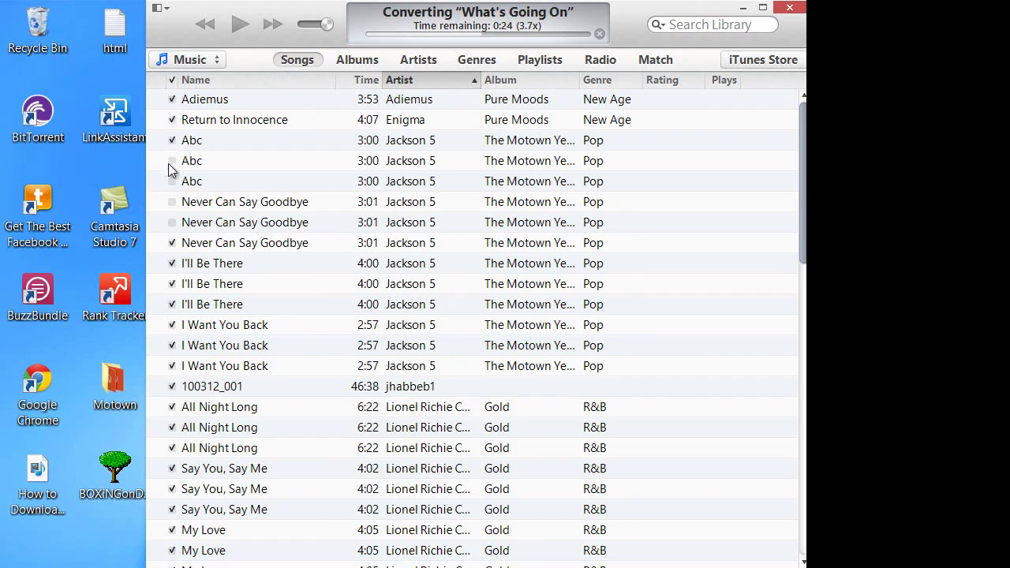
click(172, 161)
click(177, 188)
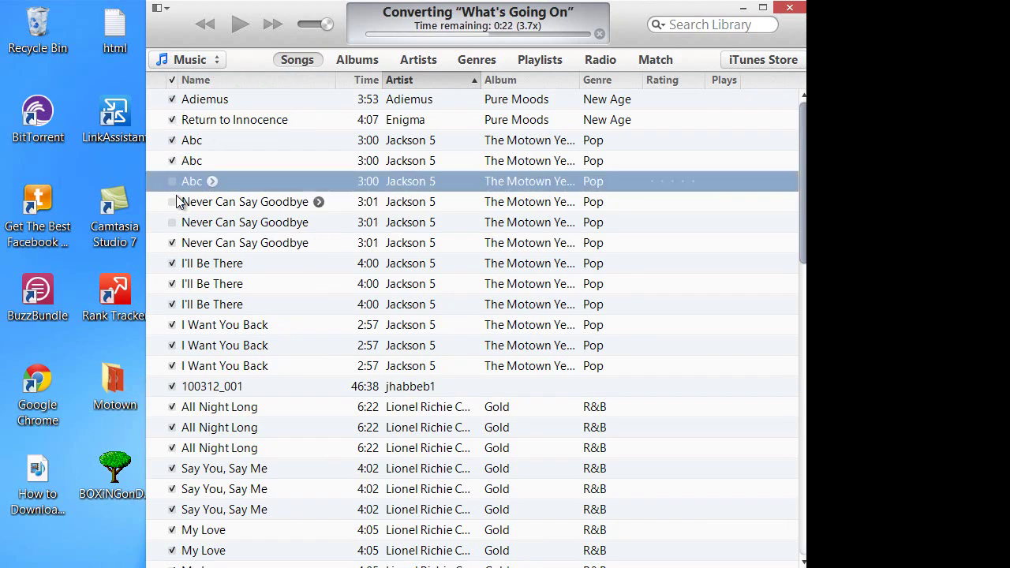
click(174, 204)
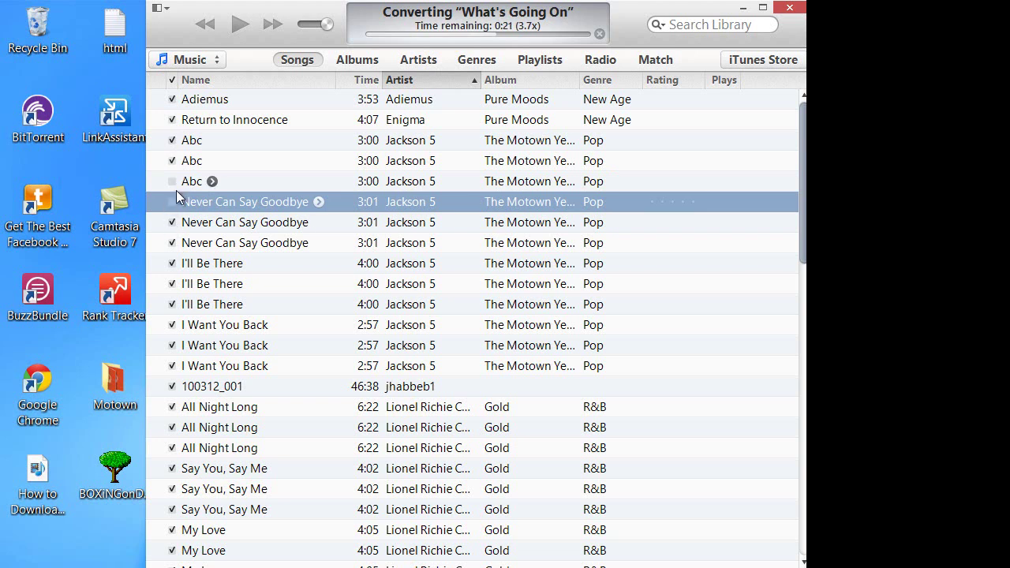
click(172, 222)
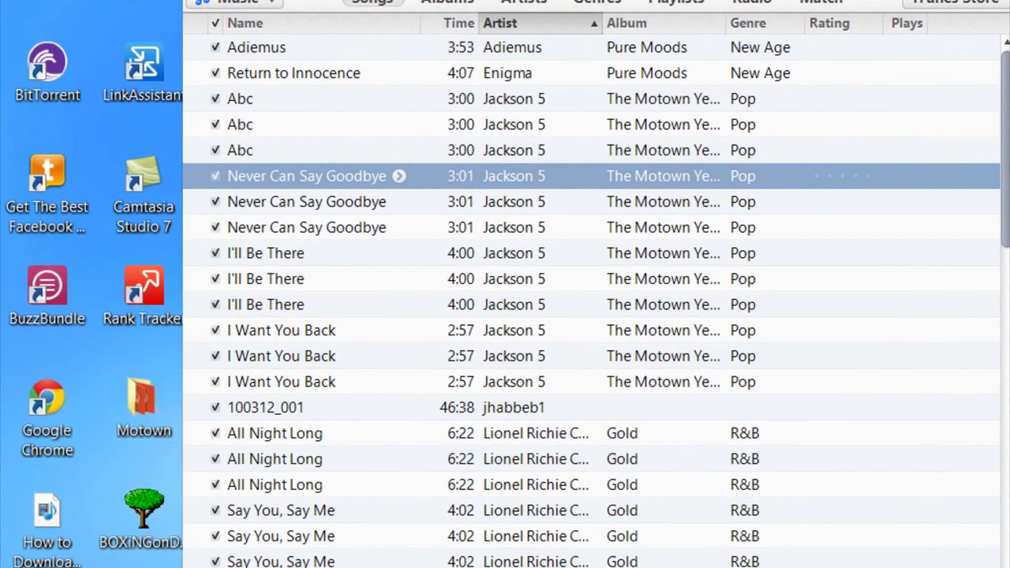
- Switch from iTunes to the Windows Start screen
key(super)
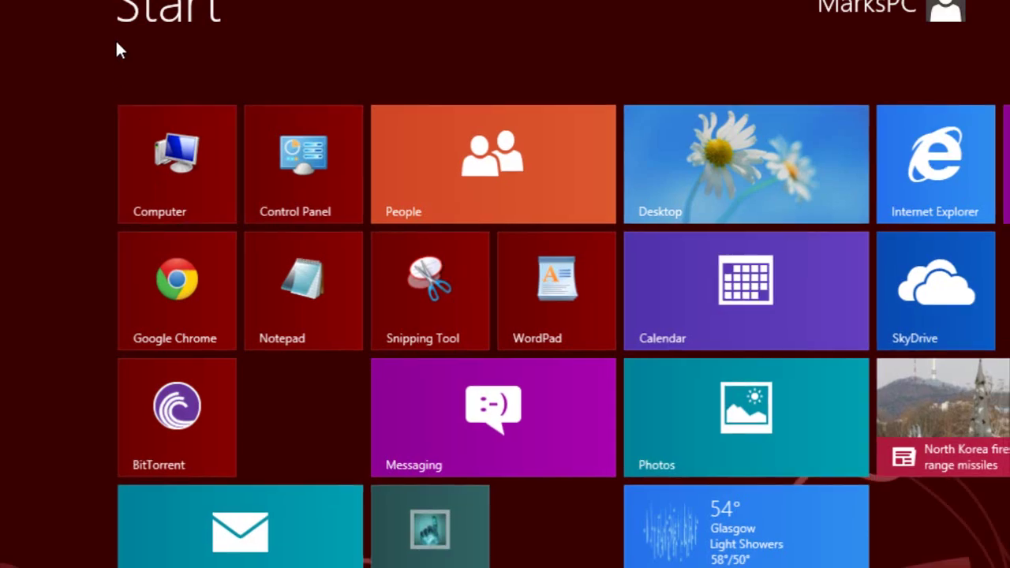